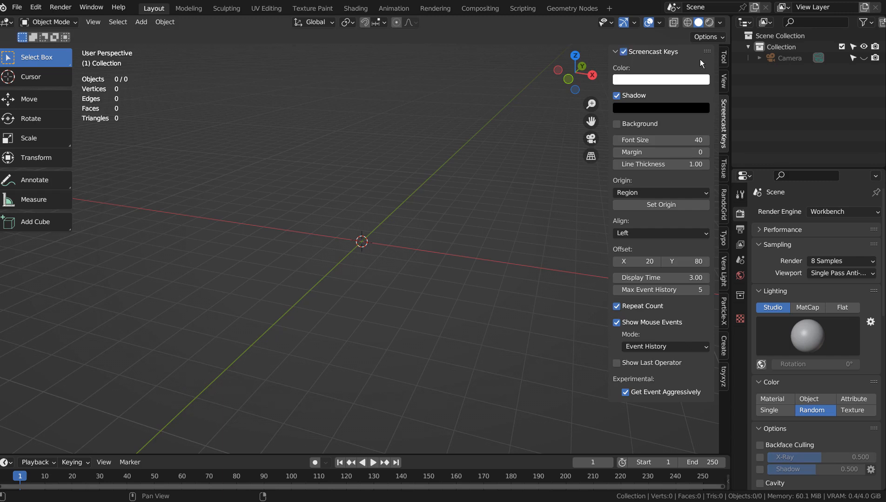
Step: Switch to the camera view and add a UV sphere mesh
{"action": "left_click", "coordinate": [443, 194]}
{"action": "key", "text": "KP_0"}
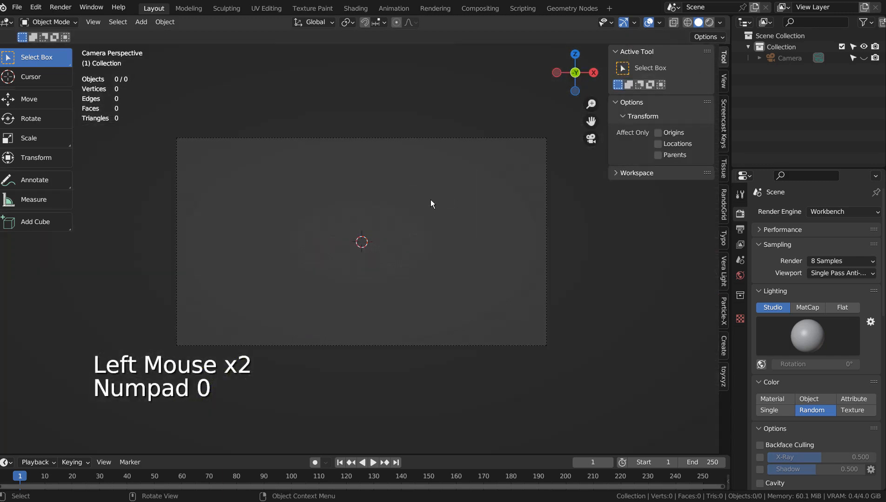
{"action": "key", "text": "shift+a"}
{"action": "mouse_move", "coordinate": [430, 199]}
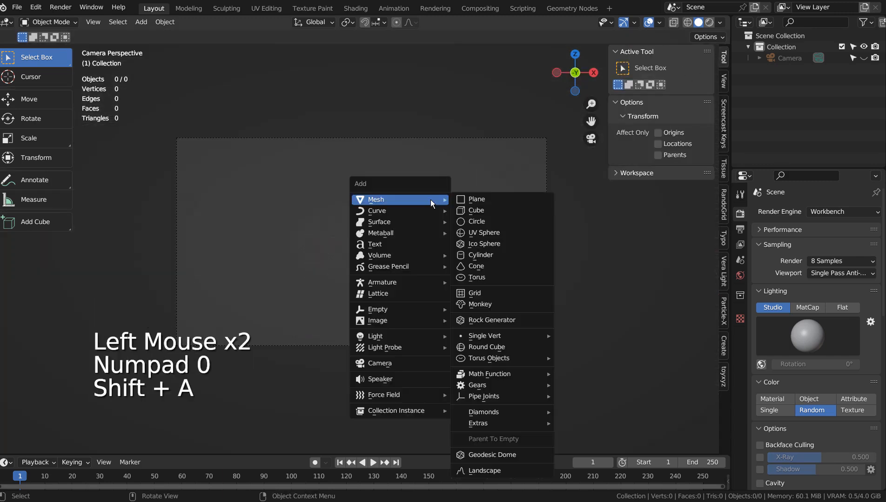
{"action": "left_click", "coordinate": [479, 231]}
Step: Give the sphere level 3 subdivision and smooth shading, and move it to the lower right of the camera frame
{"action": "key", "text": "ctrl+3"}
{"action": "right_click", "coordinate": [378, 240]}
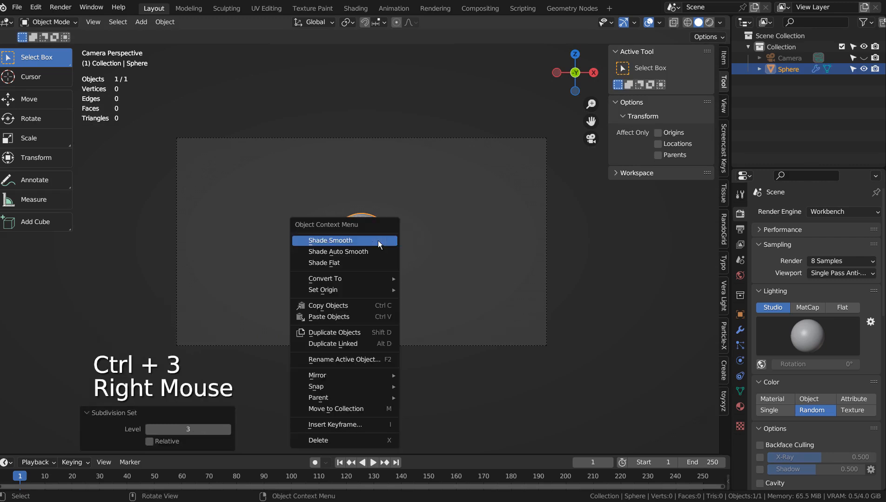
{"action": "left_click", "coordinate": [374, 240]}
{"action": "key", "text": "g"}
{"action": "left_click", "coordinate": [493, 294]}
Step: Duplicate the sphere into the lower left of the camera frame and enlarge the copy to about twice the size
{"action": "key", "text": "shift+d"}
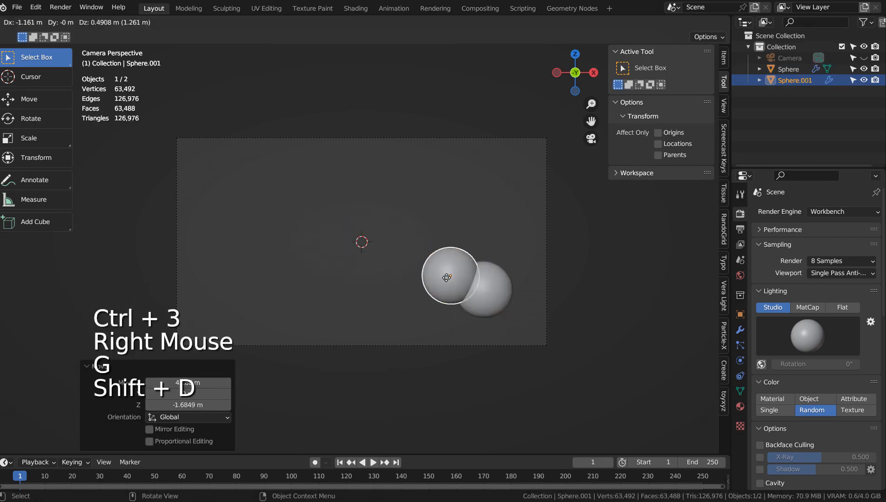
{"action": "left_click", "coordinate": [298, 271]}
{"action": "key", "text": "s"}
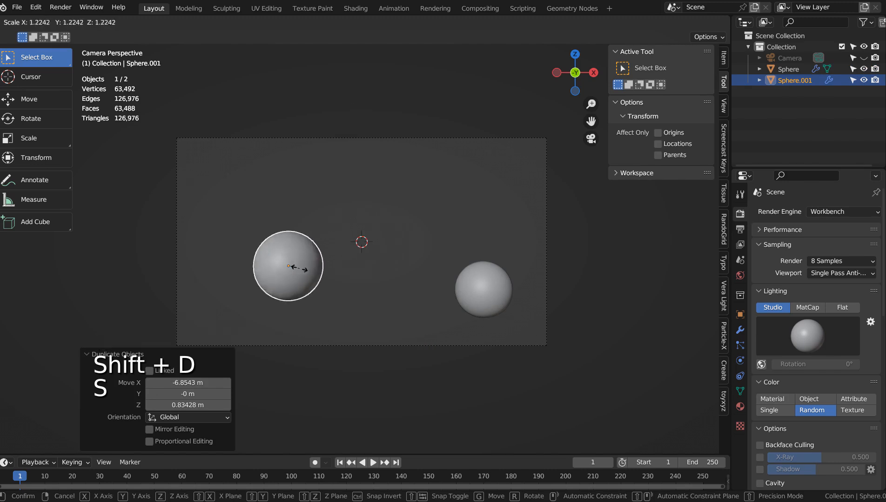
{"action": "left_click", "coordinate": [302, 272]}
{"action": "key", "text": "g"}
{"action": "left_click", "coordinate": [266, 281]}
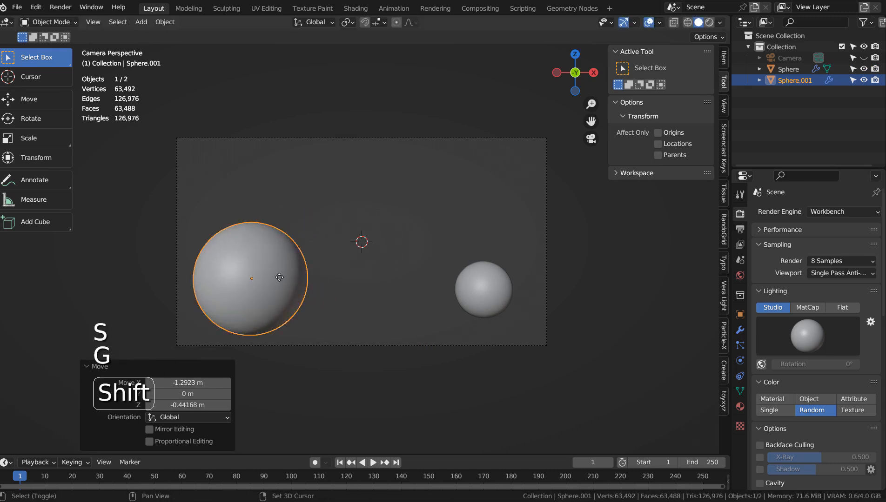
Step: Duplicate the large sphere to the upper middle of the camera frame and scale the copy by about 0.634
{"action": "key", "text": "shift+d"}
{"action": "left_click", "coordinate": [425, 189]}
{"action": "key", "text": "s"}
{"action": "left_click", "coordinate": [418, 186]}
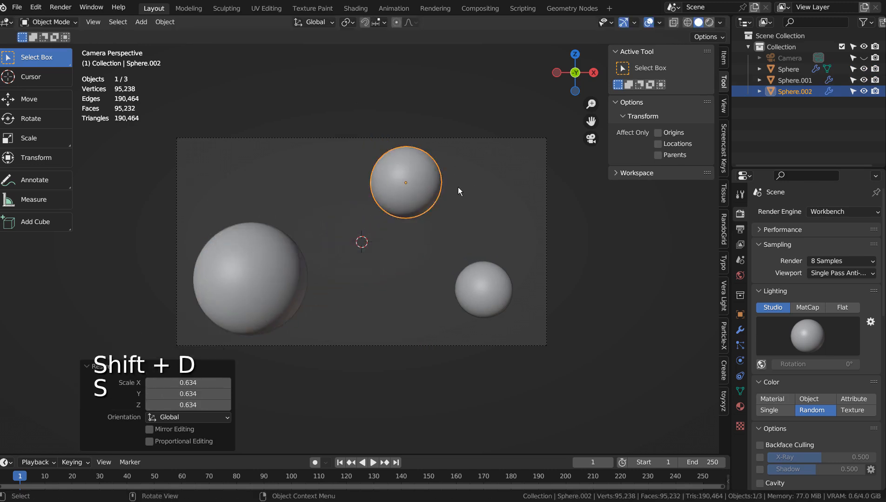
{"action": "key", "text": "g"}
{"action": "left_click", "coordinate": [428, 189]}
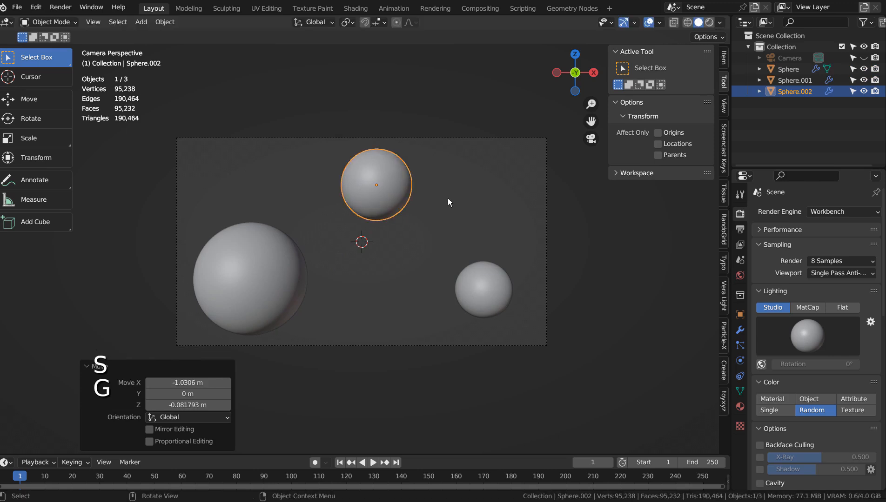
Step: Add an icosphere and stretch it along the Z axis into an elongated ornament shape
{"action": "key", "text": "shift+a"}
{"action": "mouse_move", "coordinate": [450, 202]}
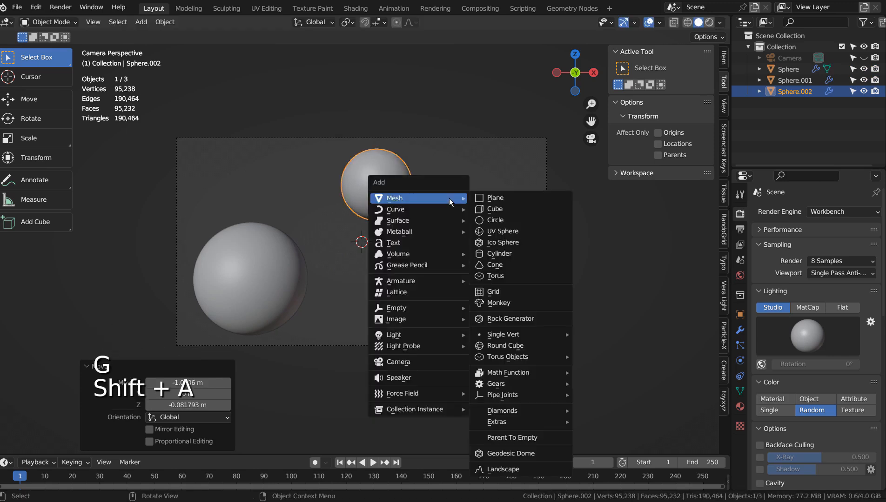
{"action": "left_click", "coordinate": [518, 241]}
{"action": "key", "text": "s"}
{"action": "key", "text": "z"}
{"action": "left_click", "coordinate": [719, 265]}
Step: Move the elongated icosphere to the upper right of the camera frame and scale it by about 0.610
{"action": "key", "text": "g"}
{"action": "key", "text": "g"}
{"action": "left_click", "coordinate": [623, 233]}
{"action": "key", "text": "s"}
{"action": "left_click", "coordinate": [569, 218]}
Step: Duplicate the elongated icosphere to the upper left of the camera frame and scale the copy by about 0.578
{"action": "key", "text": "shift+d"}
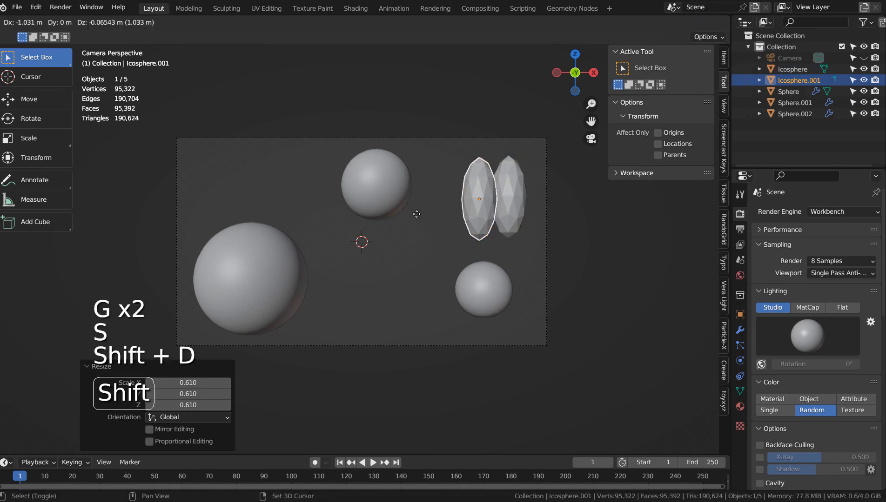
{"action": "left_click", "coordinate": [264, 199]}
{"action": "key", "text": "s"}
{"action": "left_click", "coordinate": [270, 191]}
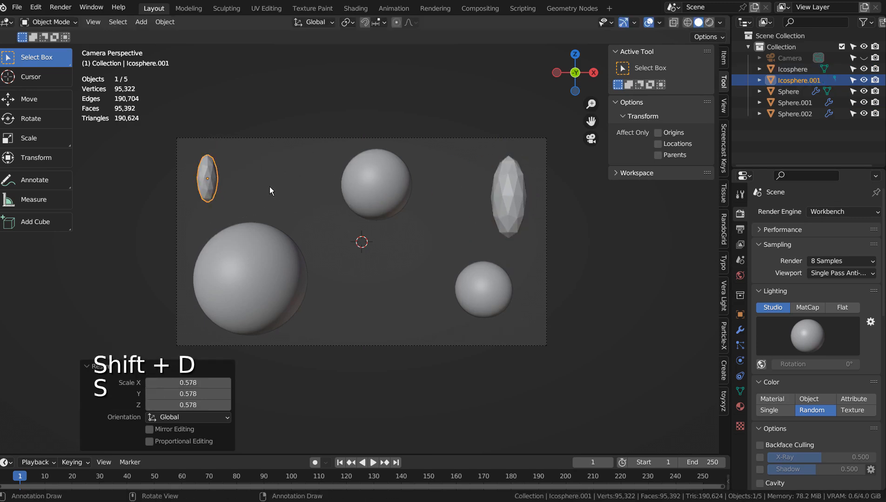
Step: Place a copy of the small icosphere, scaled by about 3.480, at the camera frame's bottom edge and render the scene
{"action": "key", "text": "shift+d"}
{"action": "left_click", "coordinate": [443, 378]}
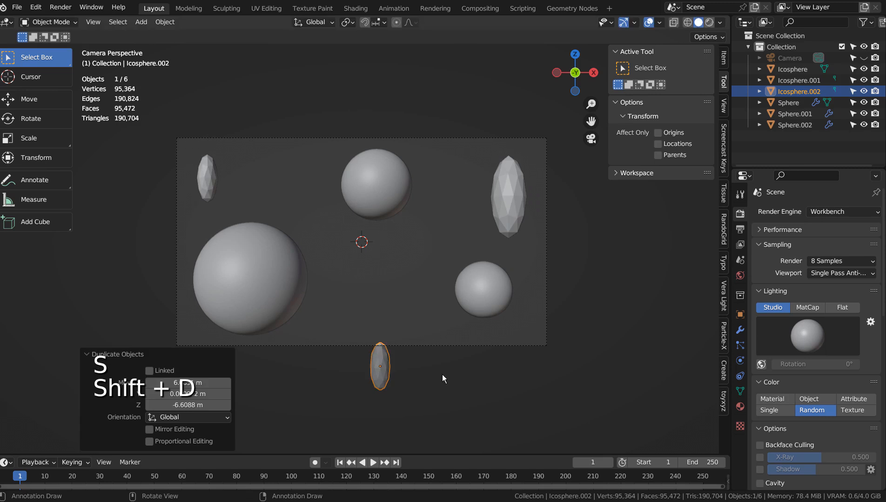
{"action": "key", "text": "s"}
{"action": "left_click", "coordinate": [597, 360]}
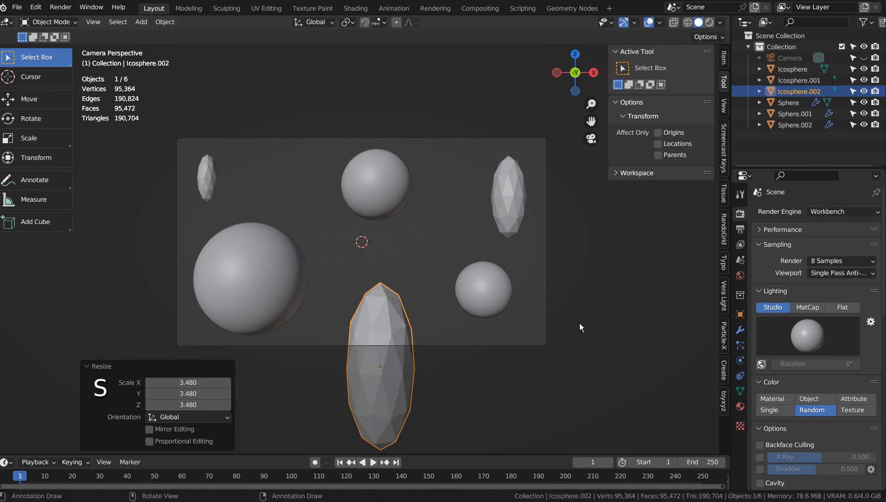
{"action": "key", "text": "F12"}
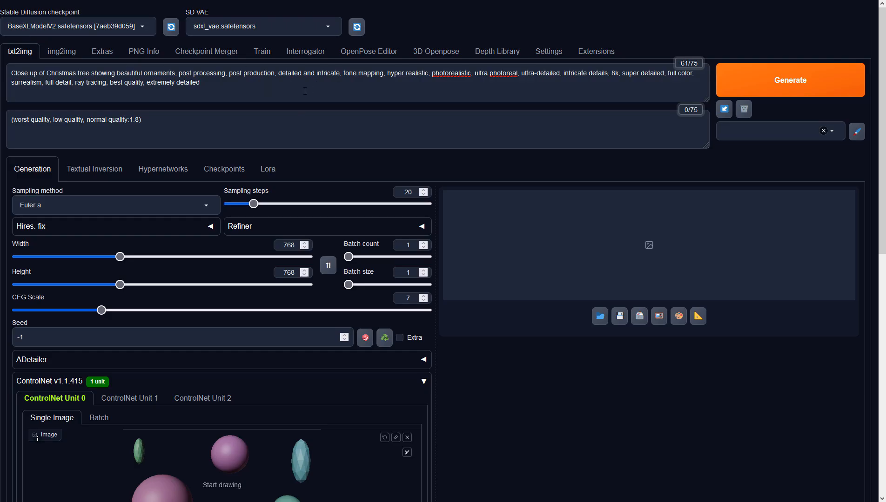
Step: In the Stable Diffusion web UI, set the txt2img image width to 1366
{"action": "left_click_drag", "start_coordinate": [288, 245], "coordinate": [315, 248]}
{"action": "key", "text": "BackSpace"}
{"action": "key", "text": "BackSpace"}
{"action": "type", "text": "1366"}
{"action": "key", "text": "Tab"}
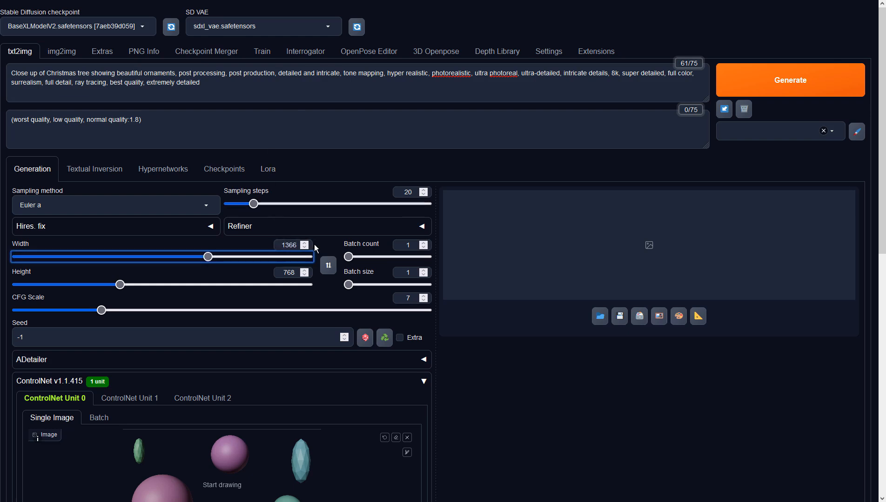
{"action": "left_click", "coordinate": [300, 272]}
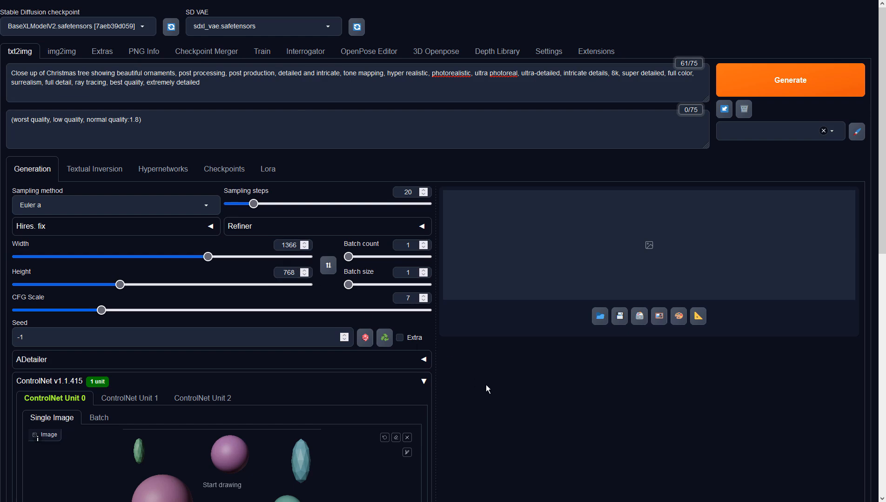
Step: Set ControlNet Unit 0 to the Depth control type with preprocessor none, and generate the image
{"action": "scroll", "coordinate": [486, 385], "scroll_direction": "down", "scroll_amount": 6}
{"action": "left_click", "coordinate": [135, 328]}
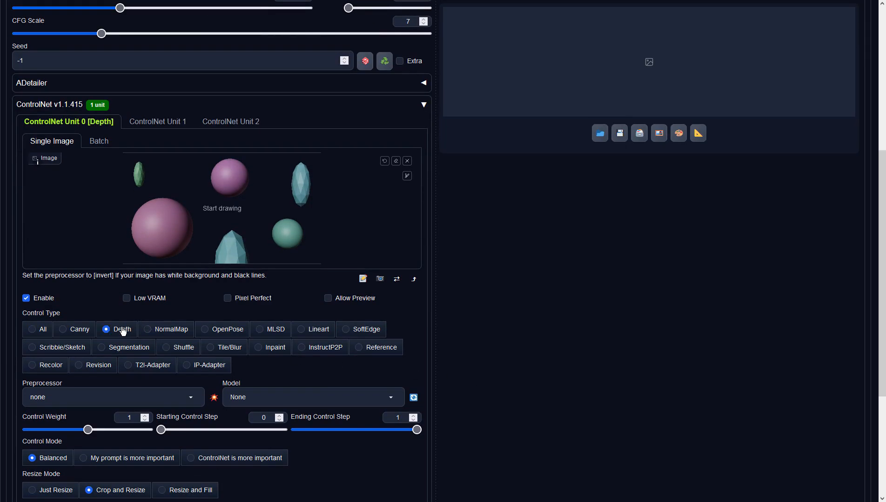
{"action": "left_click", "coordinate": [193, 394]}
{"action": "left_click", "coordinate": [58, 347]}
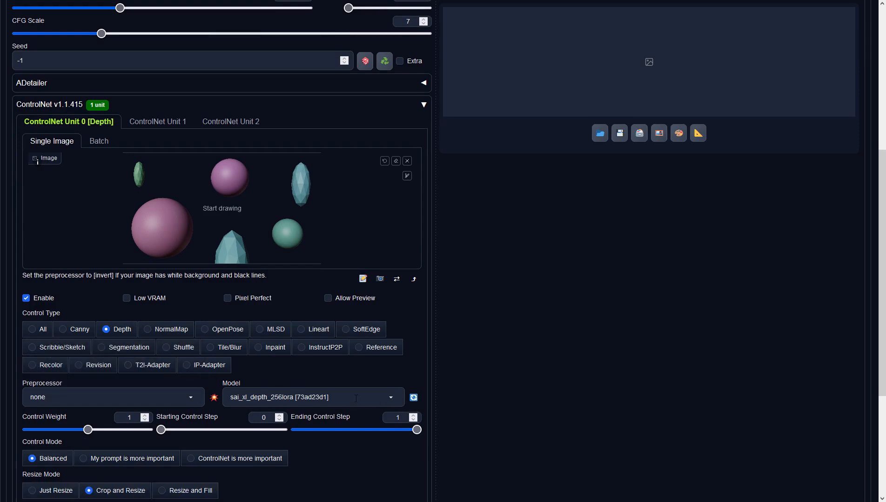
{"action": "scroll", "coordinate": [563, 382], "scroll_direction": "up", "scroll_amount": 5}
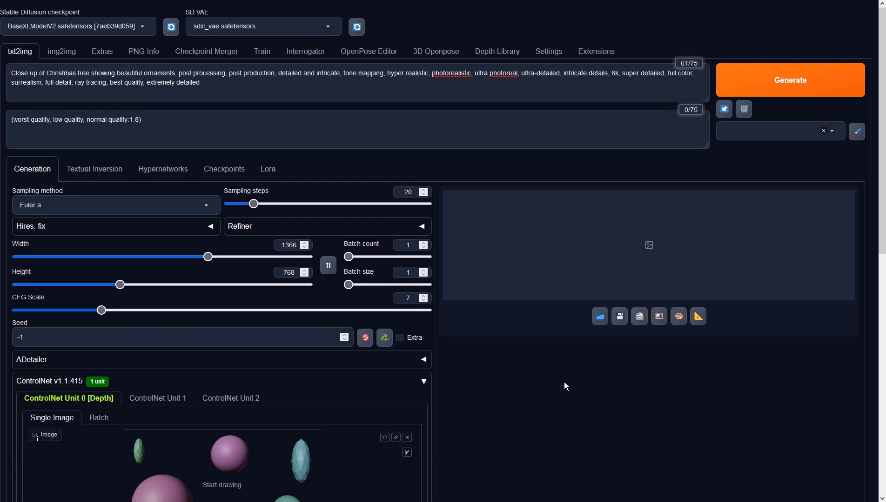
{"action": "left_click", "coordinate": [755, 82]}
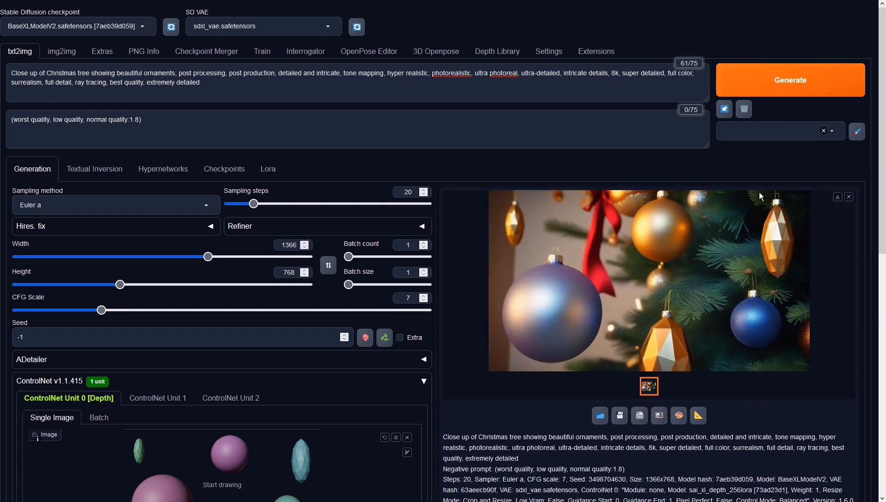
Step: Send the generated image to img2img and set the resize width to 1366
{"action": "left_click", "coordinate": [661, 420]}
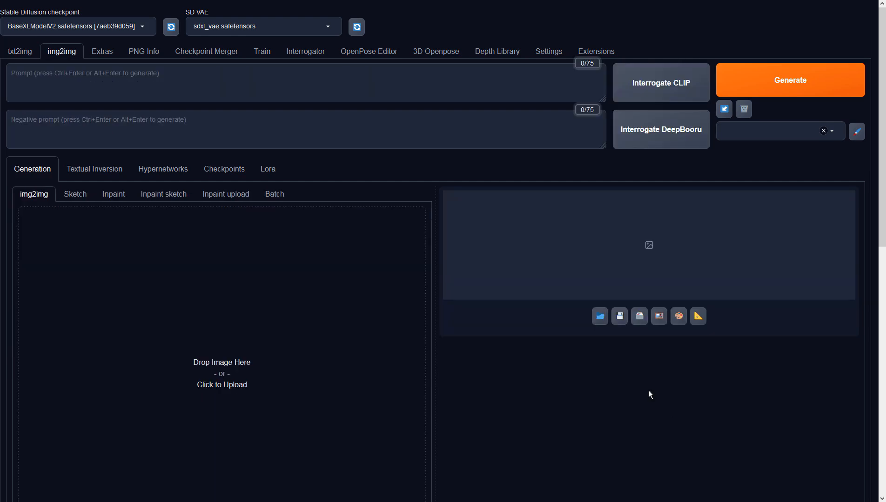
{"action": "scroll", "coordinate": [568, 376], "scroll_direction": "down", "scroll_amount": 5}
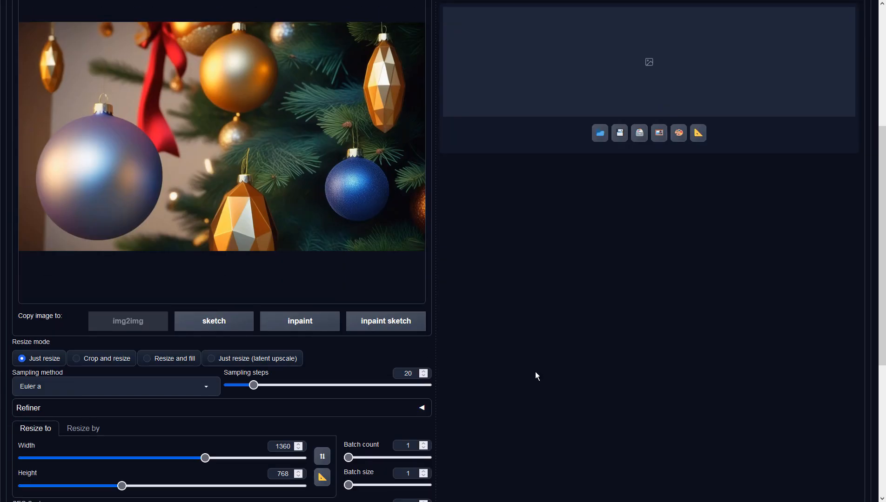
{"action": "scroll", "coordinate": [269, 428], "scroll_direction": "down", "scroll_amount": 3}
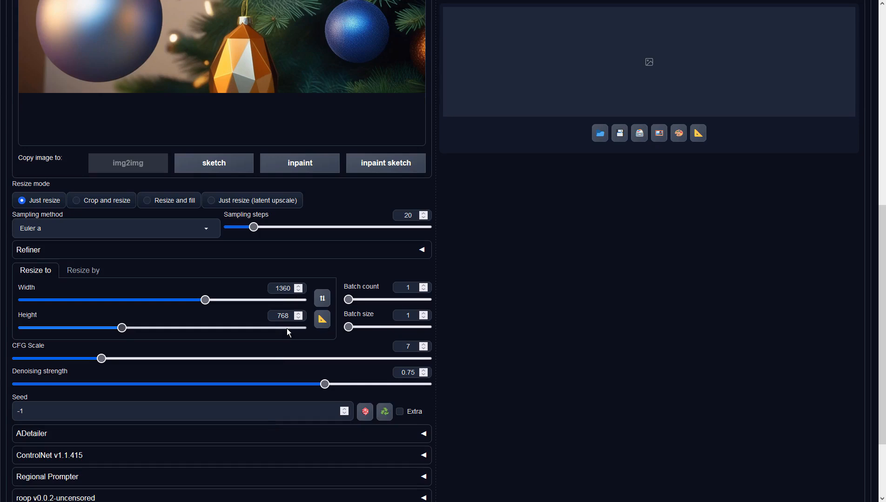
{"action": "left_click_drag", "start_coordinate": [290, 289], "coordinate": [291, 316]}
{"action": "type", "text": "6"}
{"action": "left_click", "coordinate": [453, 312]}
{"action": "scroll", "coordinate": [453, 311], "scroll_direction": "down", "scroll_amount": 3}
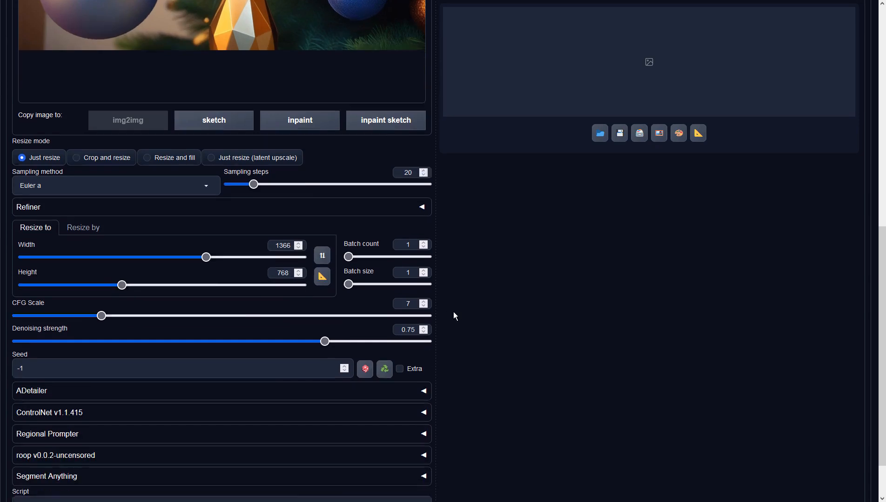
Step: Set the denoising strength to 0.9 and generate the img2img image
{"action": "left_click_drag", "start_coordinate": [323, 283], "coordinate": [337, 281]}
{"action": "left_click_drag", "start_coordinate": [395, 288], "coordinate": [386, 288]}
{"action": "scroll", "coordinate": [553, 312], "scroll_direction": "up", "scroll_amount": 6}
{"action": "scroll", "coordinate": [553, 312], "scroll_direction": "up", "scroll_amount": 5}
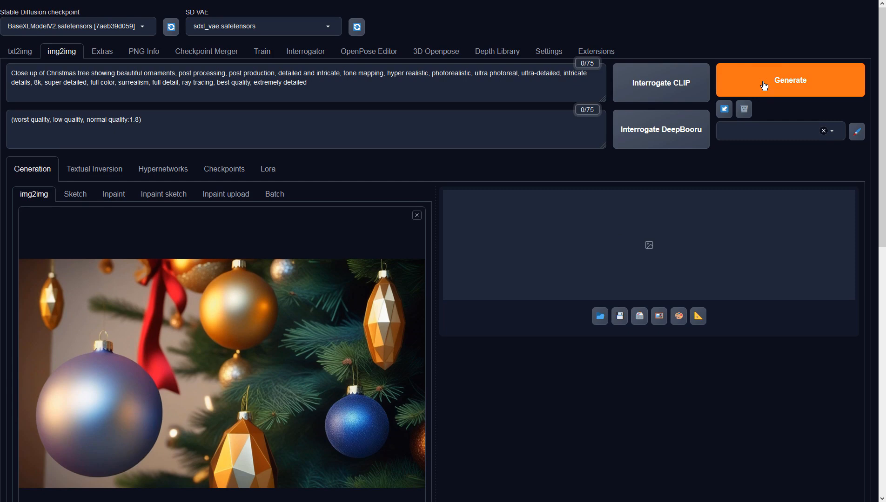
{"action": "left_click", "coordinate": [734, 81]}
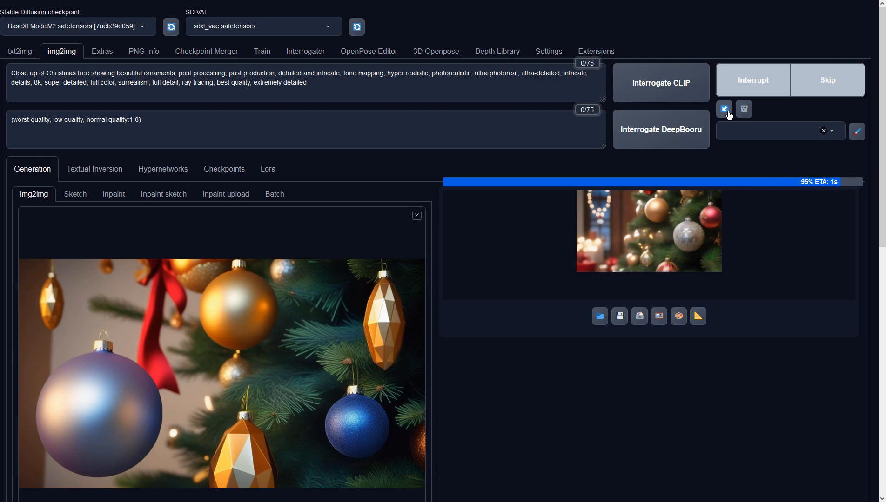
Step: View the generated image at full size, then send it to img2img as the new source image
{"action": "left_click", "coordinate": [703, 211]}
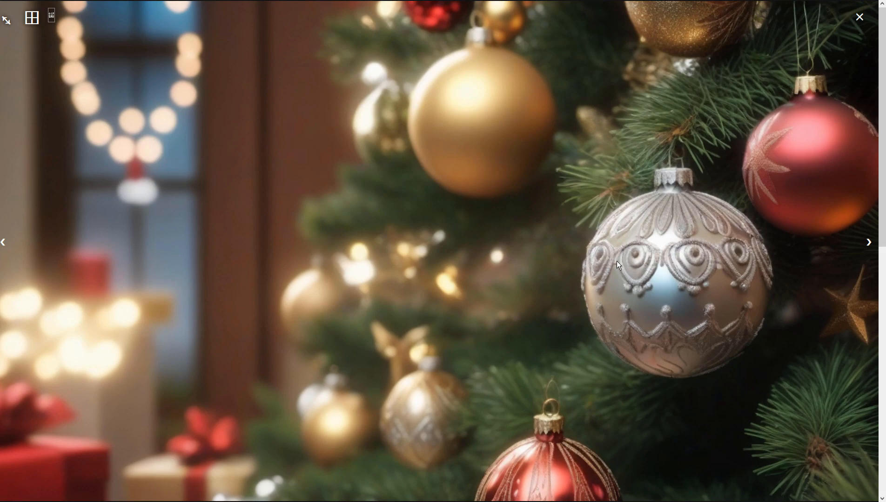
{"action": "left_click", "coordinate": [564, 259]}
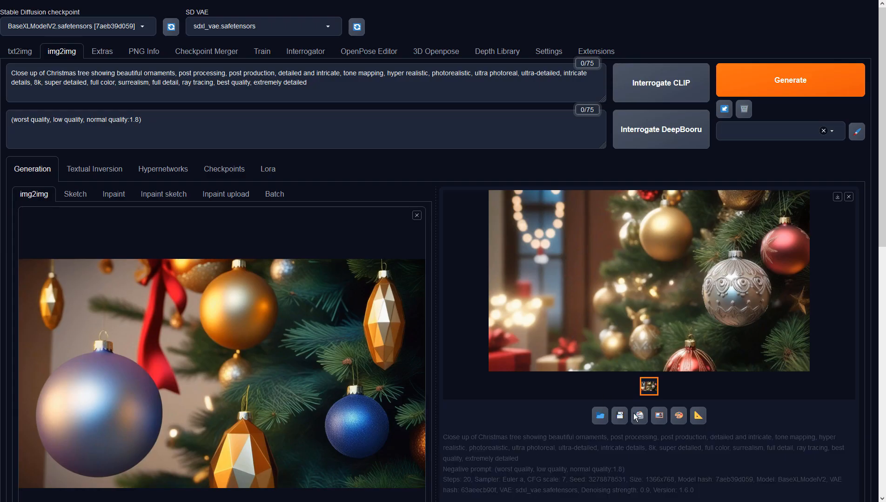
{"action": "left_click", "coordinate": [659, 416]}
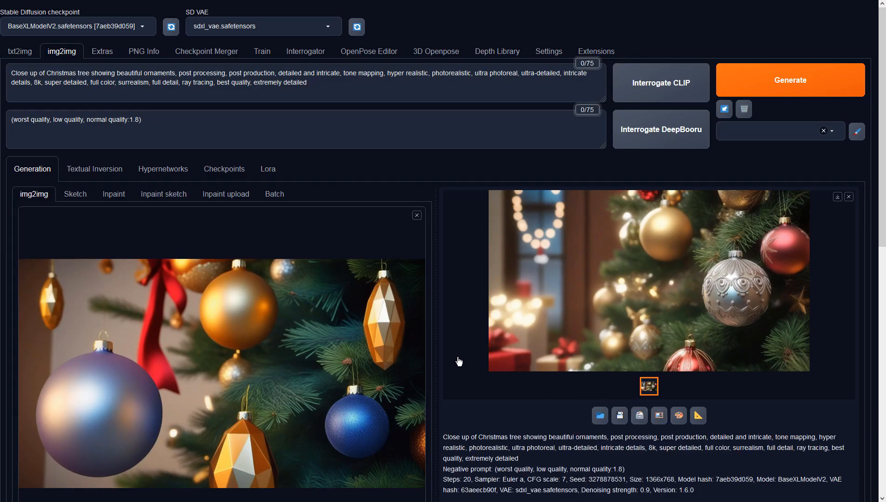
Step: Set the sampling method to DPM++ 3M SDE Karras and the sampling steps to 40
{"action": "scroll", "coordinate": [459, 362], "scroll_direction": "down", "scroll_amount": 4}
{"action": "scroll", "coordinate": [459, 361], "scroll_direction": "down", "scroll_amount": 2}
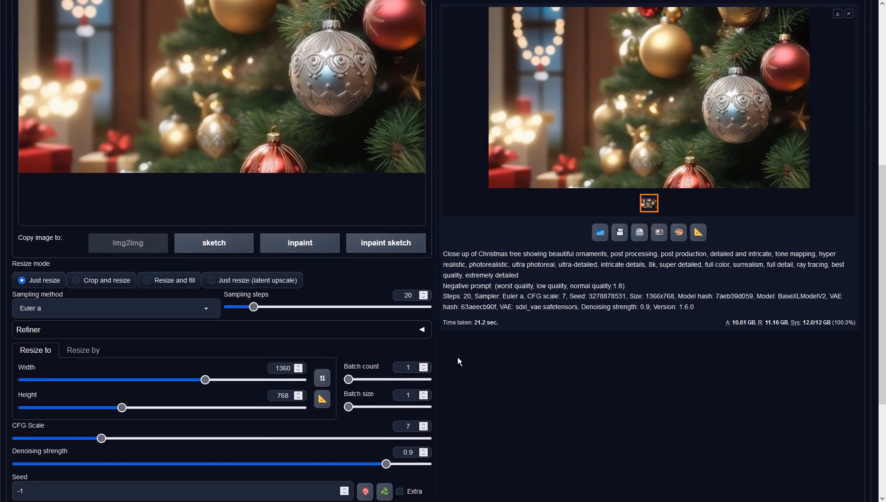
{"action": "left_click", "coordinate": [130, 302]}
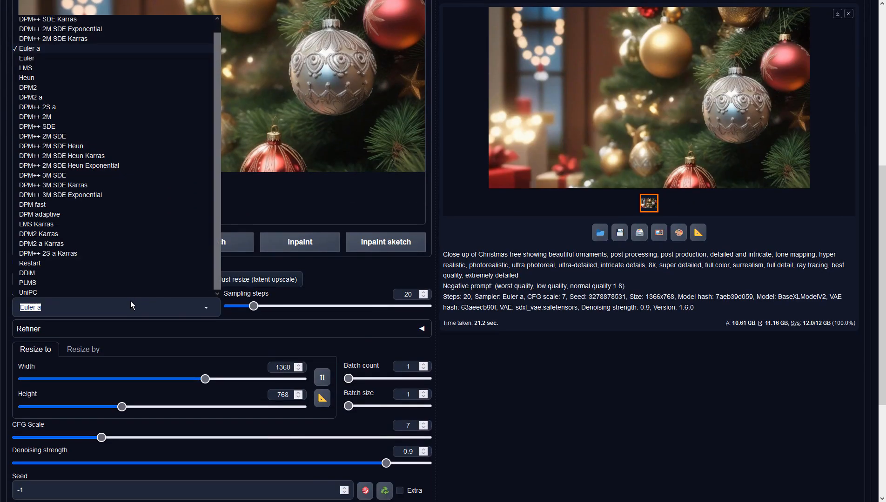
{"action": "left_click", "coordinate": [63, 187]}
{"action": "double_click", "coordinate": [406, 294]}
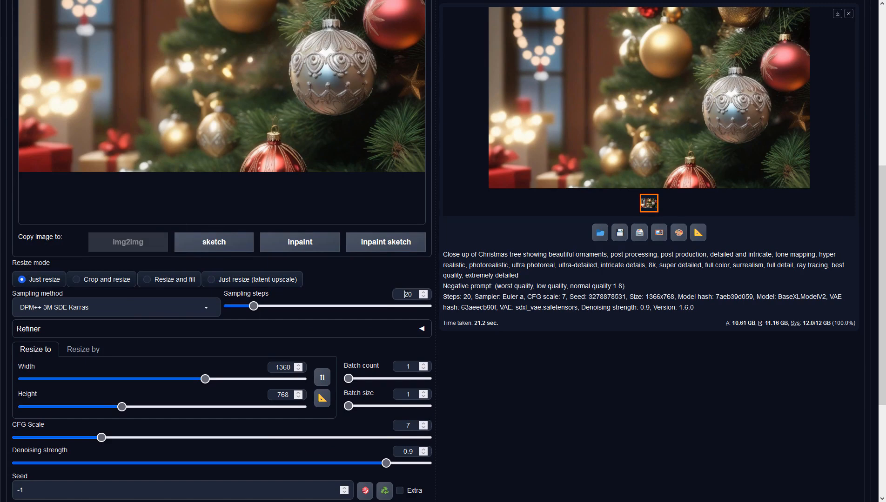
{"action": "type", "text": "40"}
{"action": "left_click", "coordinate": [617, 296]}
{"action": "scroll", "coordinate": [645, 315], "scroll_direction": "up", "scroll_amount": 7}
Step: Set the resize width to 1366 and generate an image from the new source
{"action": "scroll", "coordinate": [739, 232], "scroll_direction": "down", "scroll_amount": 6}
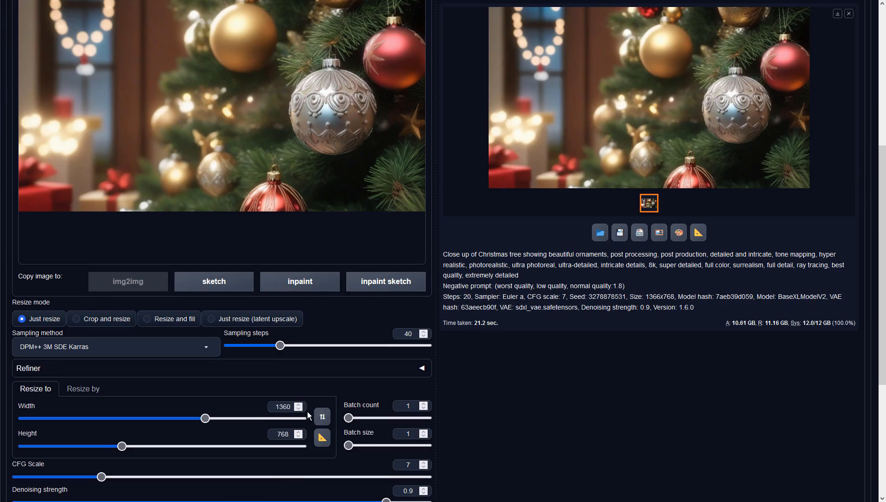
{"action": "left_click", "coordinate": [288, 406]}
{"action": "left_click", "coordinate": [616, 383]}
{"action": "scroll", "coordinate": [618, 383], "scroll_direction": "up", "scroll_amount": 4}
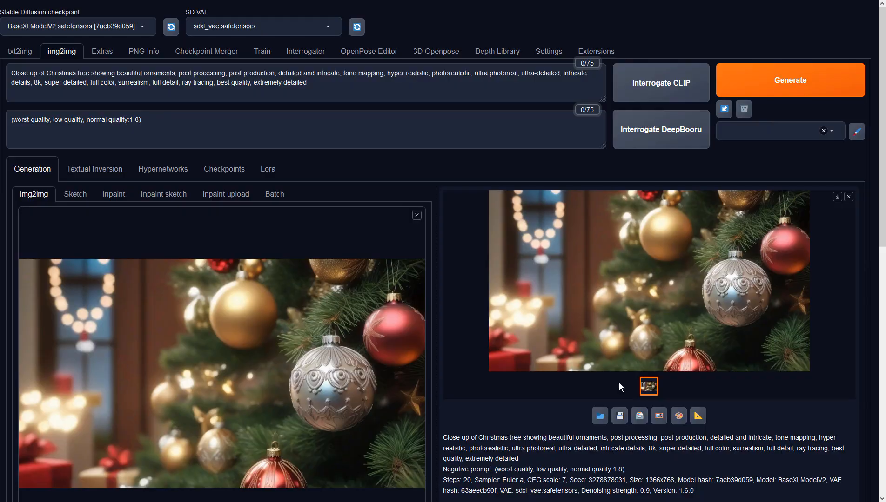
{"action": "left_click", "coordinate": [803, 90]}
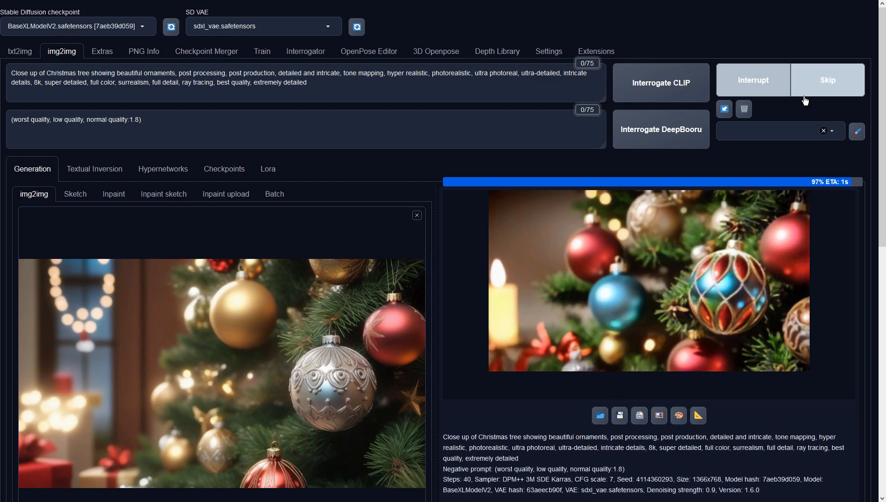
Step: View the new ornament image at full size and send it to img2img as the source image
{"action": "left_click", "coordinate": [742, 221]}
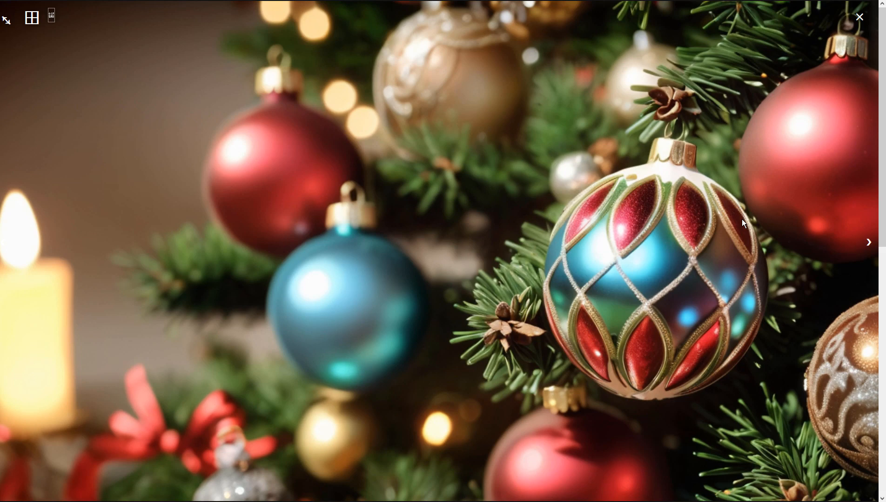
{"action": "left_click", "coordinate": [742, 220]}
{"action": "scroll", "coordinate": [644, 303], "scroll_direction": "down", "scroll_amount": 3}
{"action": "left_click", "coordinate": [639, 296]}
{"action": "scroll", "coordinate": [512, 330], "scroll_direction": "down", "scroll_amount": 2}
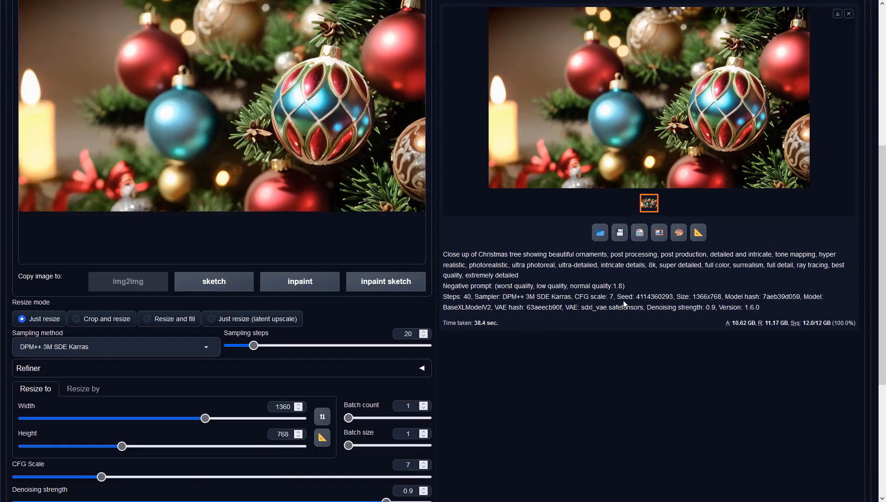
Step: Generate another img2img variation from the updated source and view it at full size
{"action": "scroll", "coordinate": [624, 301], "scroll_direction": "up", "scroll_amount": 4}
{"action": "left_click", "coordinate": [776, 72]}
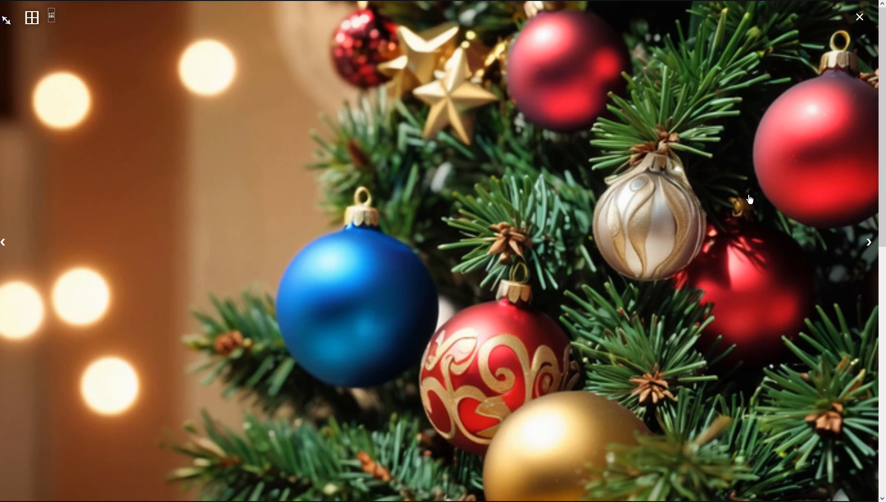
{"action": "left_click", "coordinate": [748, 195]}
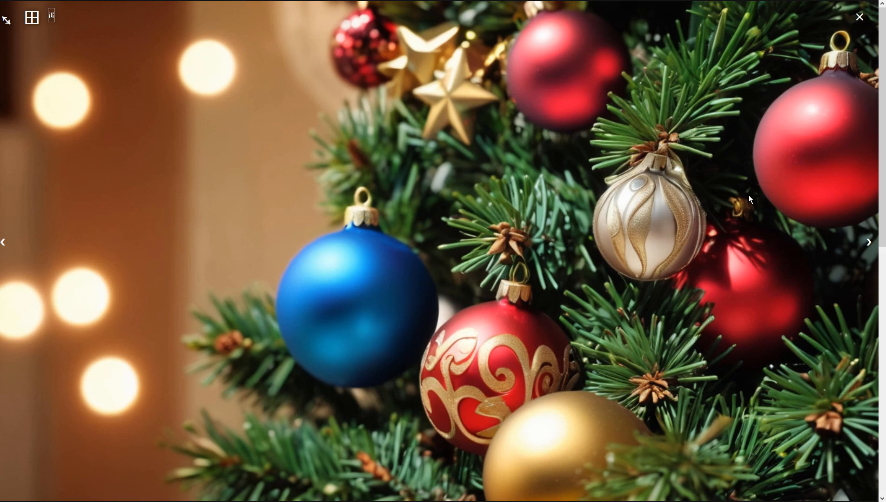